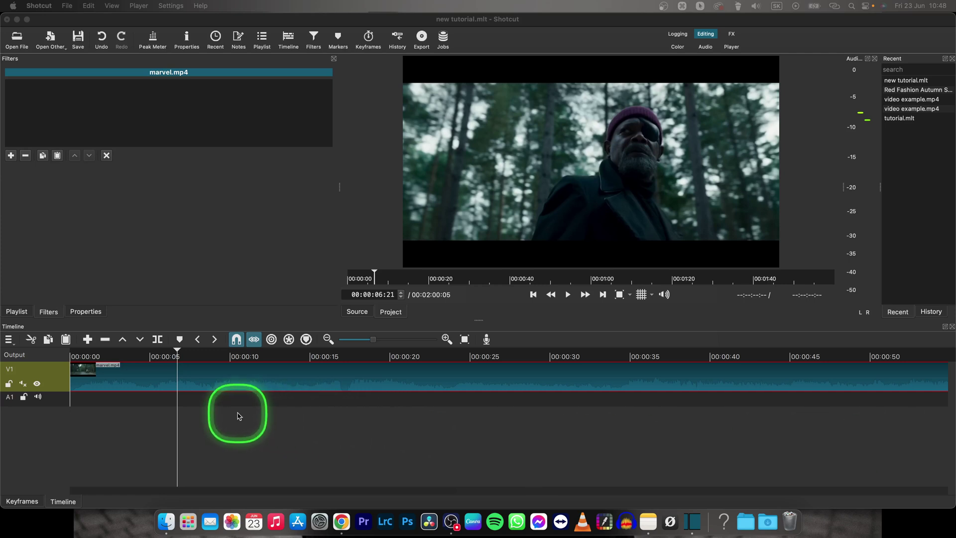
Bring the Shotcut window with the marvel.mp4 project into focus
left_click(216, 379)
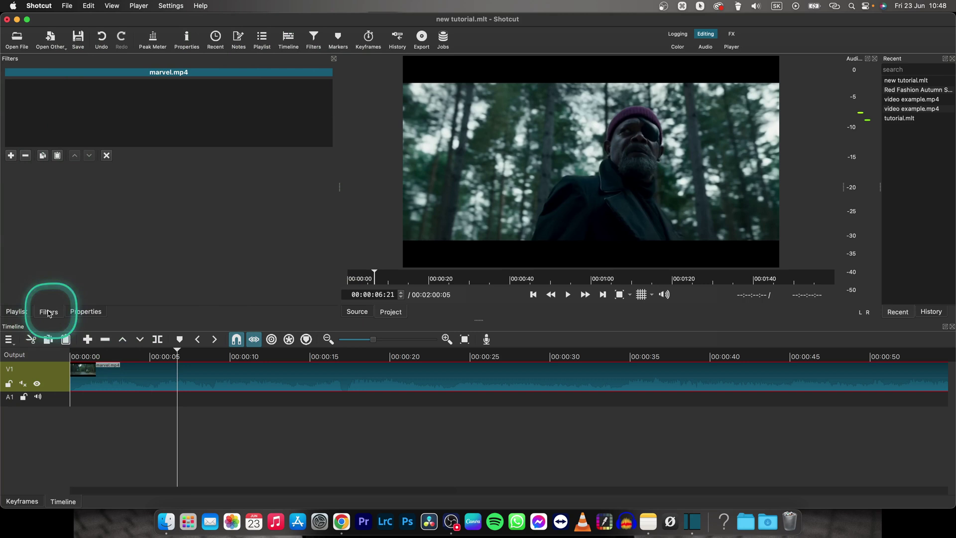
Show the list of filters that can be added to marvel.mp4
left_click(10, 156)
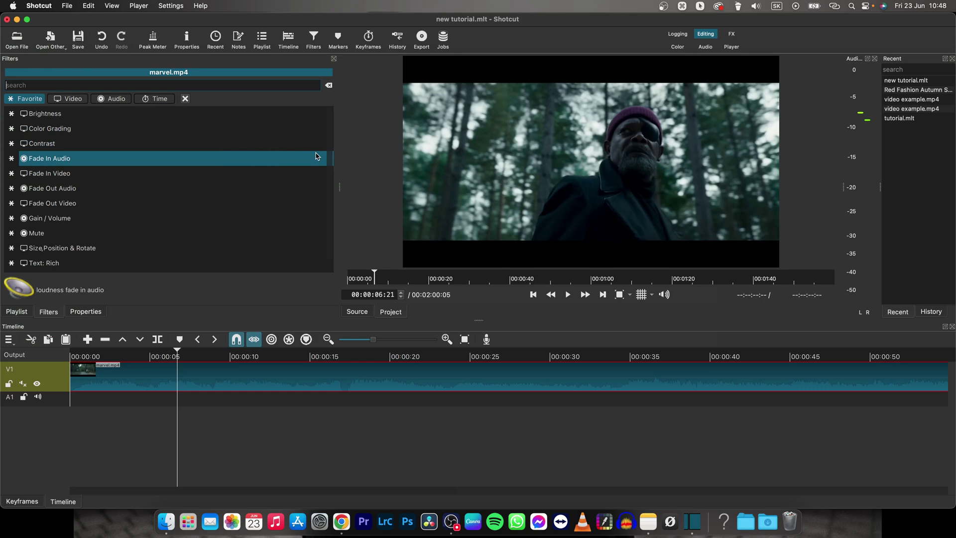
type("blur")
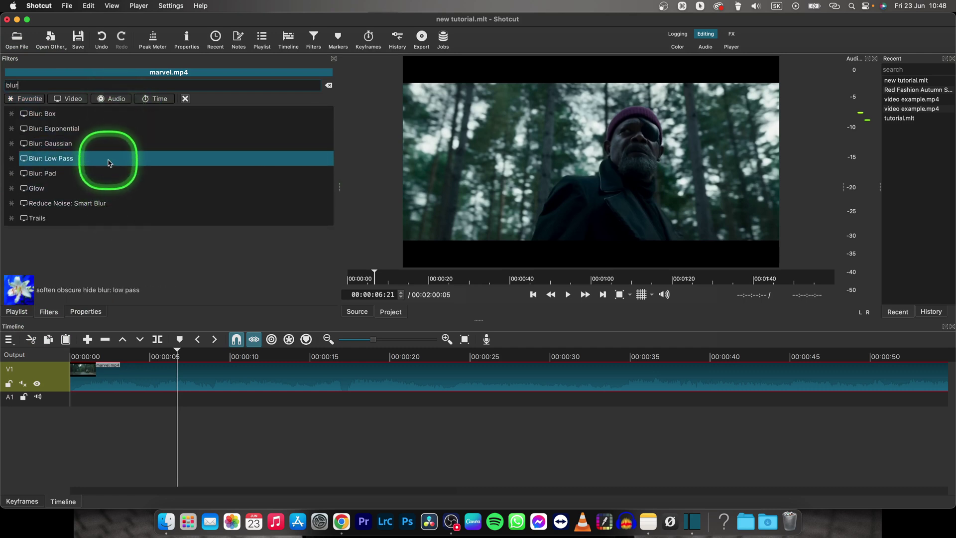
Add Blur: Gaussian to marvel.mp4 and raise its Amount to about 30.7%
left_click(61, 146)
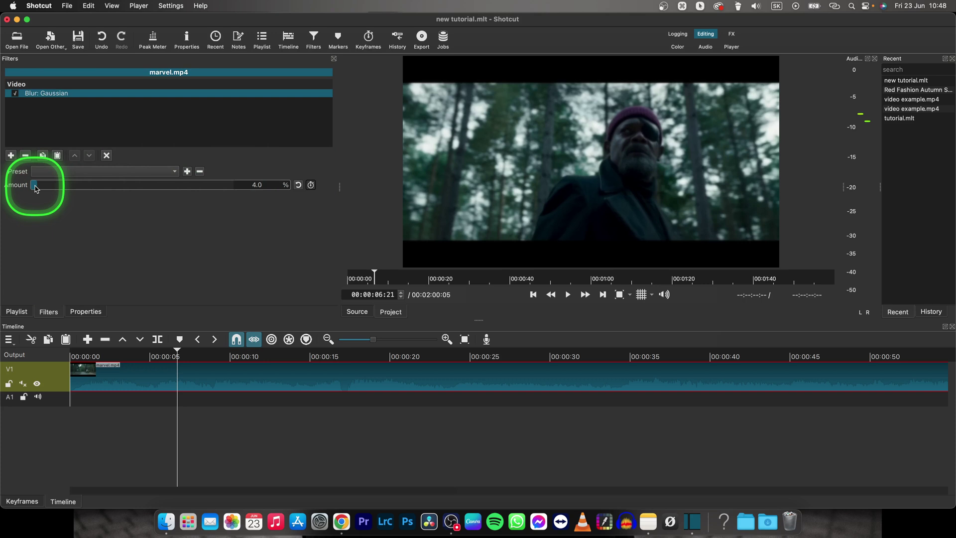
mouse_move(35, 189)
left_mouse_down()
mouse_move(144, 187)
mouse_move(54, 186)
mouse_move(85, 186)
left_mouse_up()
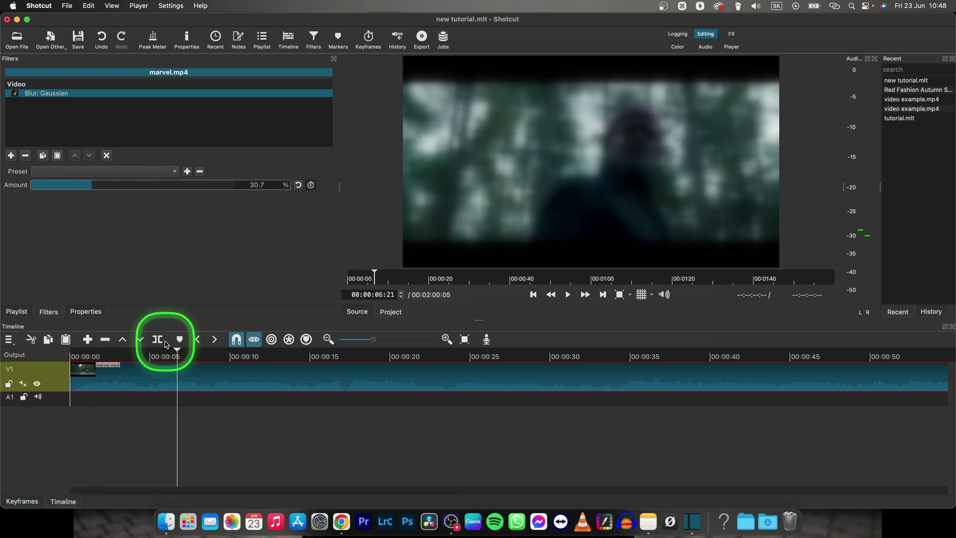
Keyframe the blur Amount at 30.7%, then select the Amount value two seconds later to set 0
left_click(312, 186)
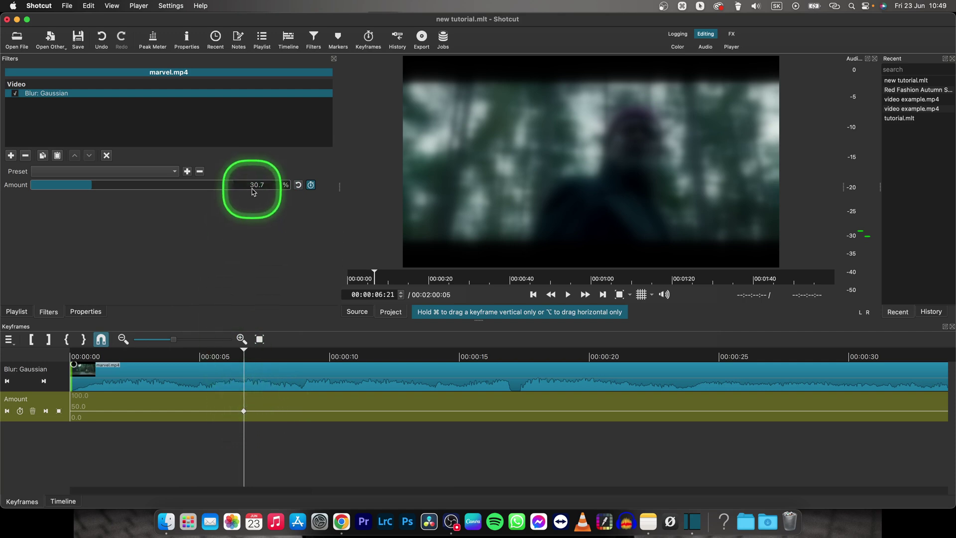
left_click_drag(252, 348, 294, 350)
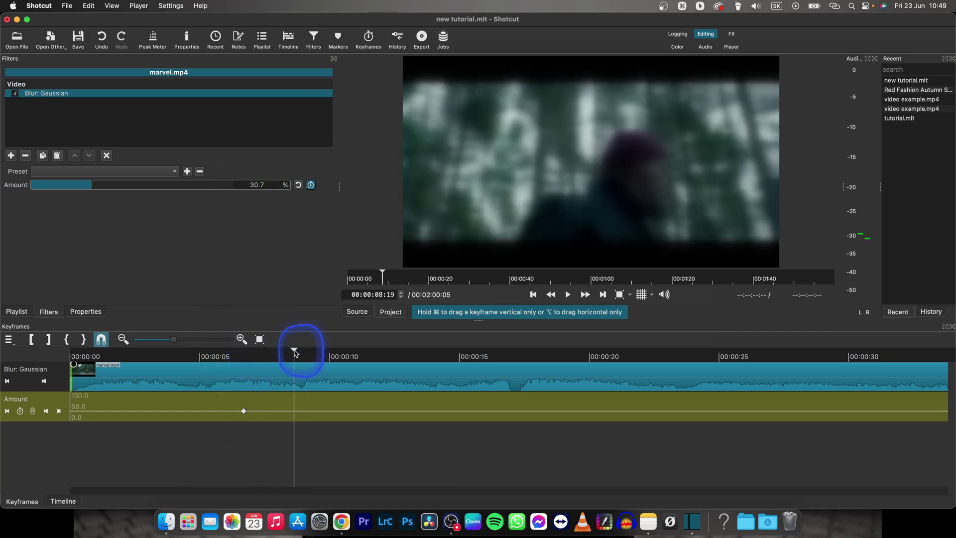
left_click(262, 186)
double_click(255, 185)
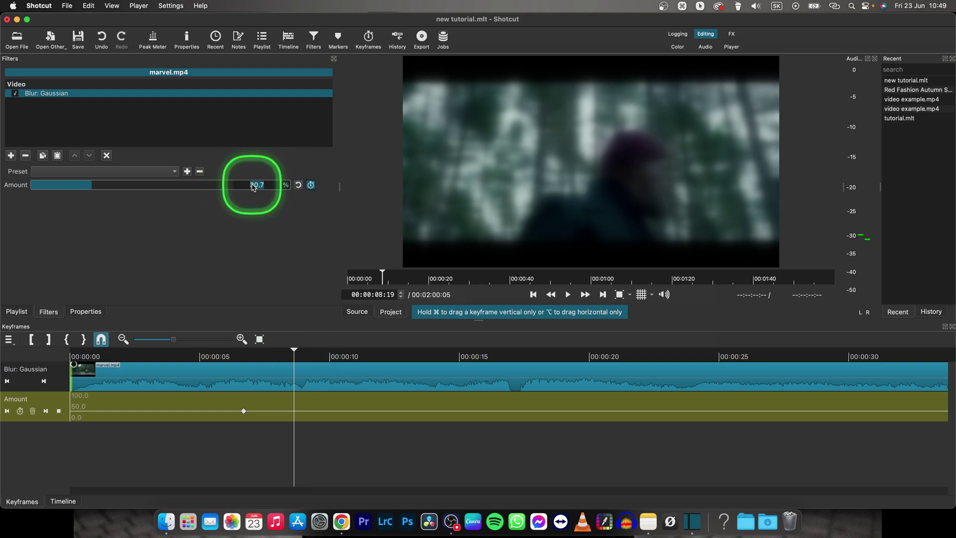
type("0")
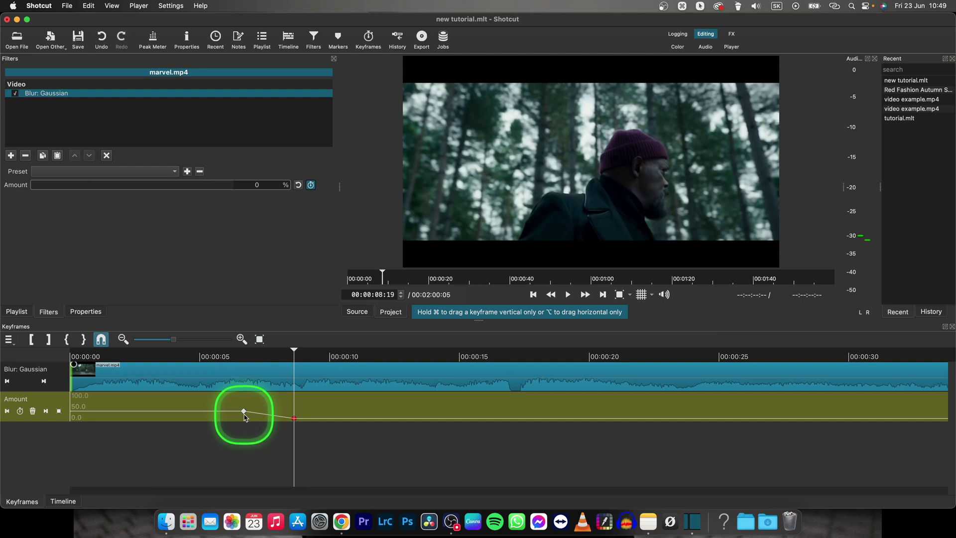
left_click(239, 355)
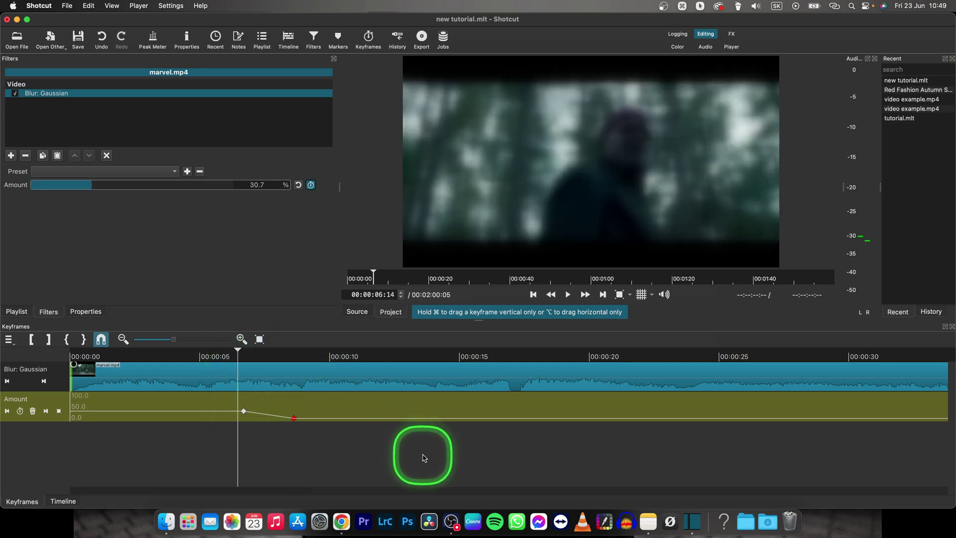
key("space")
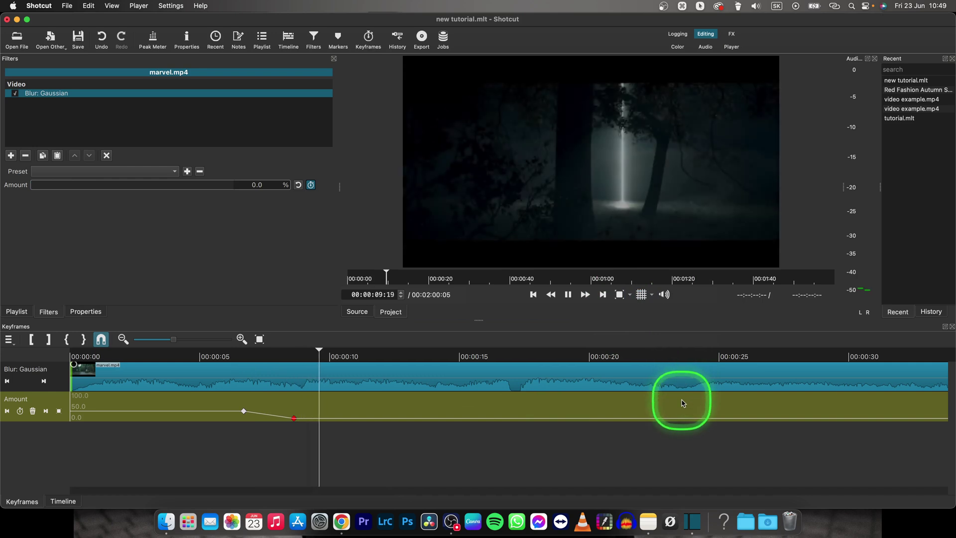
key("space")
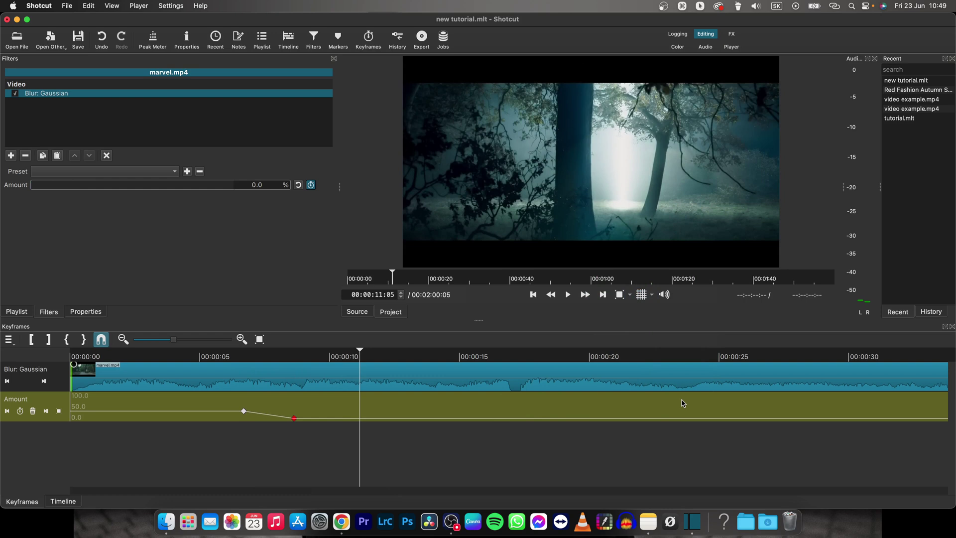
left_click(692, 376)
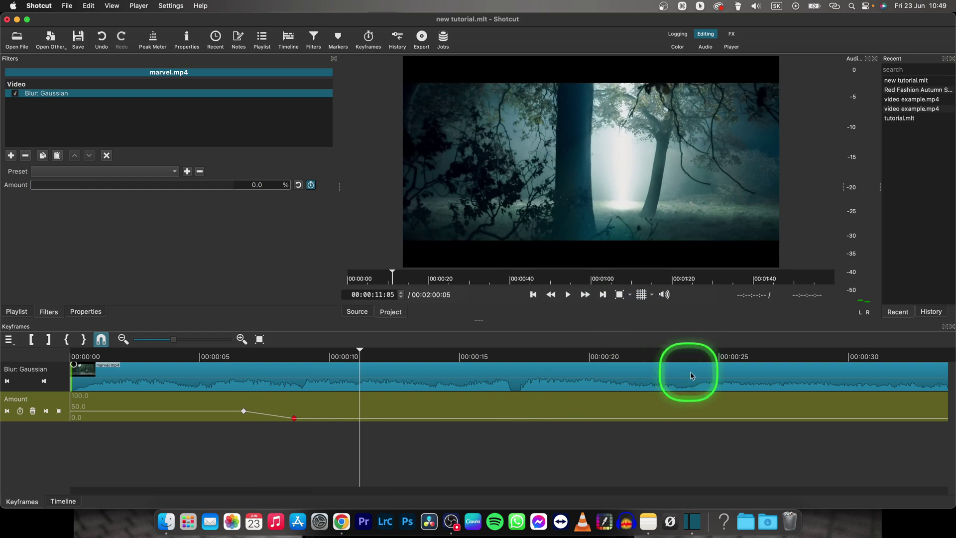